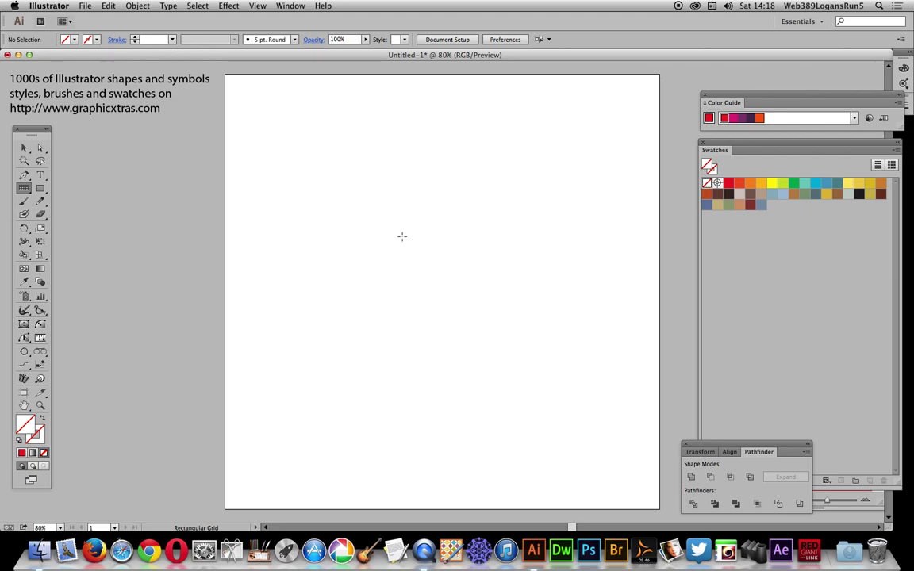
- Draw a 5 × 5 rectangular grid from the artboard's top-left to its bottom-right corner
drag(22, 191, 85, 229)
double_click(23, 187)
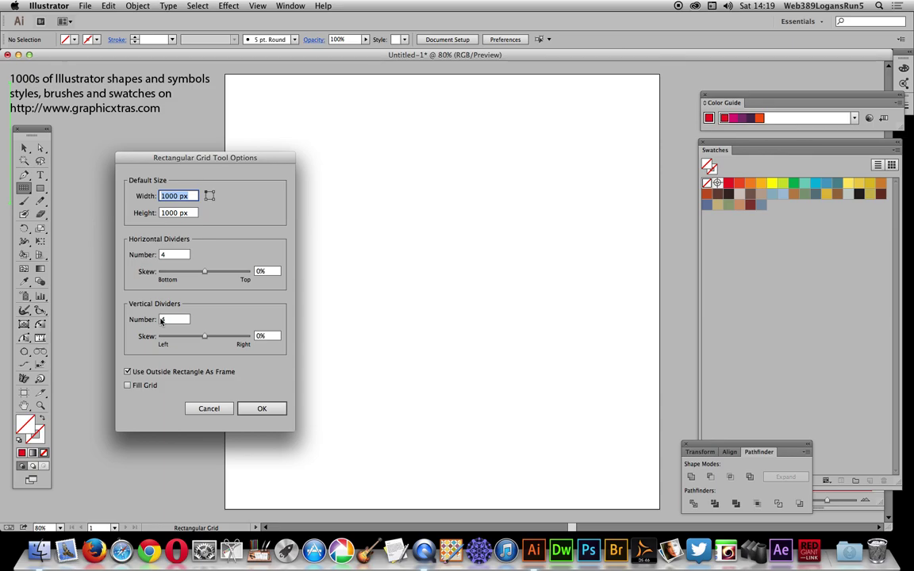
click(209, 408)
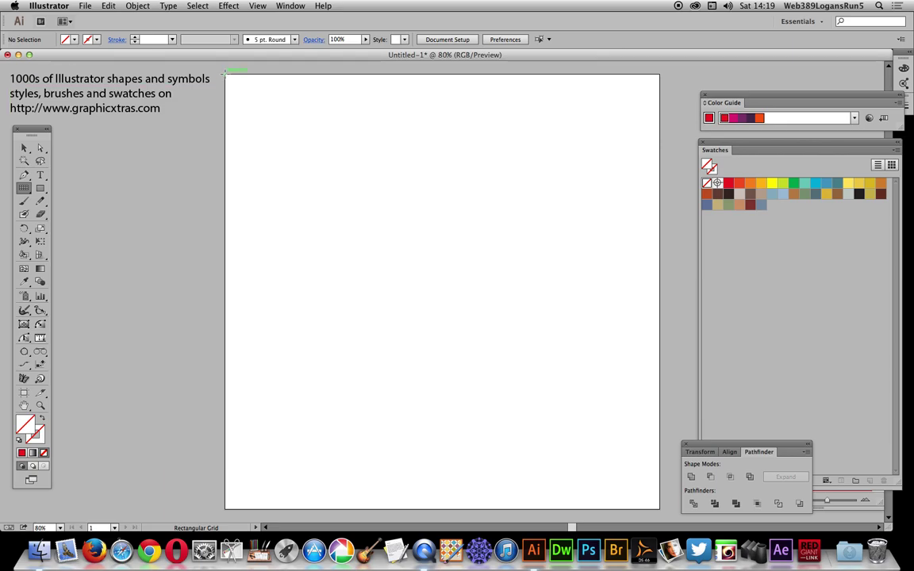
drag(224, 72, 659, 509)
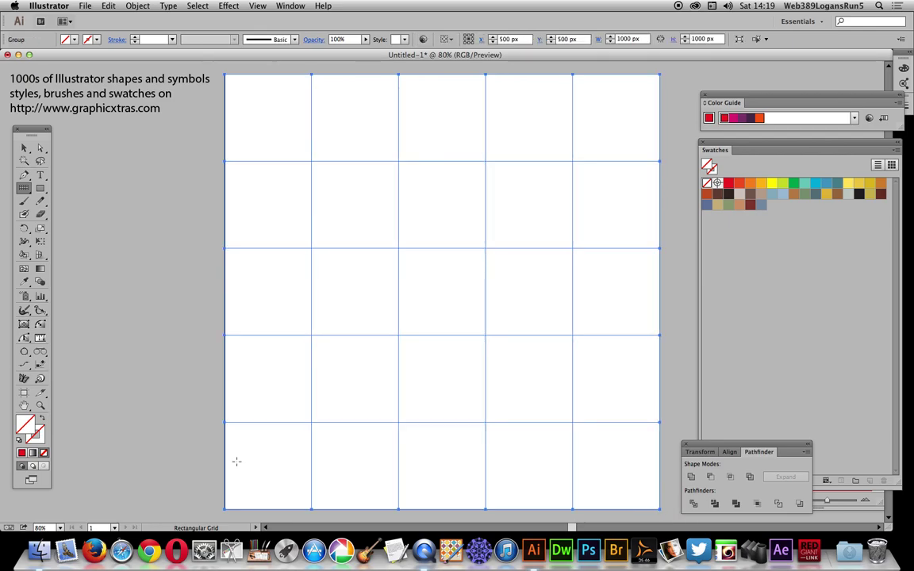
- Try a red fill on the grid, then undo the applied swatch
click(729, 183)
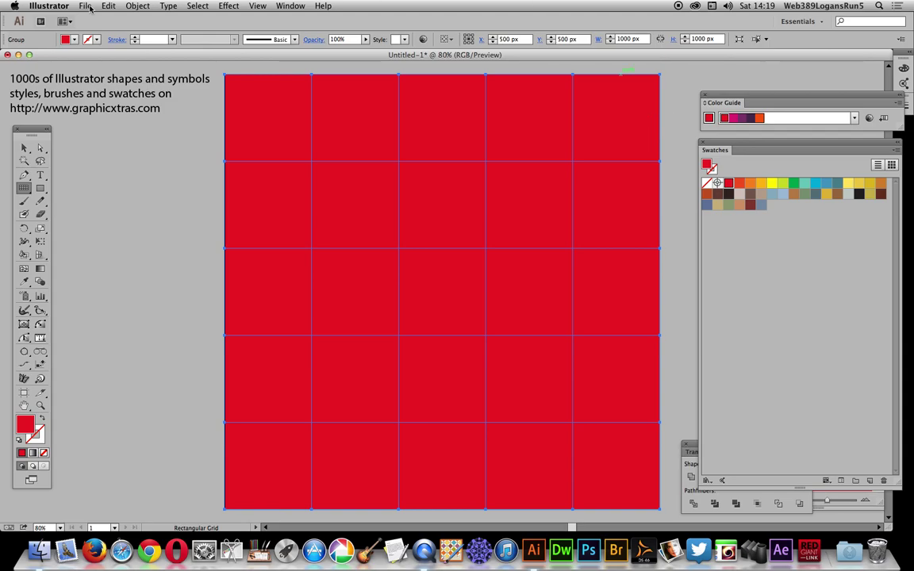
click(117, 6)
click(120, 18)
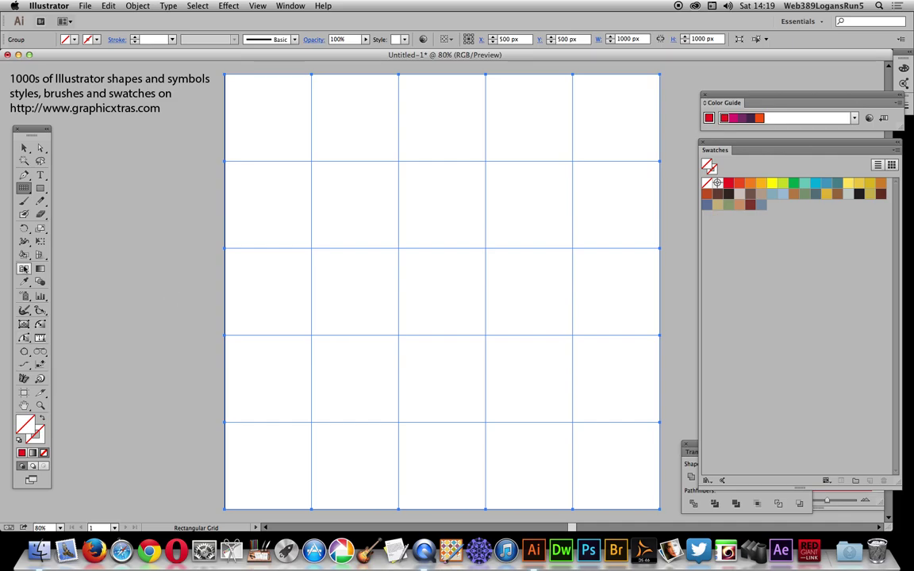
- Take the Live Paint Bucket and step the fill swatch through to olive-gold
mouse_move(24, 241)
mouse_down()
mouse_move(58, 243)
mouse_move(19, 246)
mouse_move(77, 270)
mouse_move(17, 257)
mouse_move(18, 247)
mouse_move(25, 262)
mouse_move(75, 271)
mouse_up()
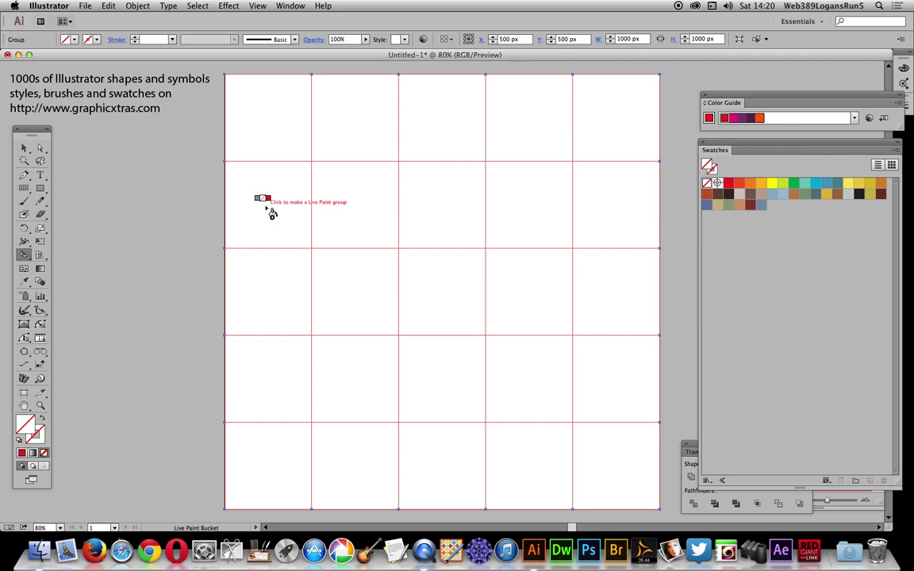
key(Right)
key(Right)
key(Right)
key(Right)
key(Right)
key(Right)
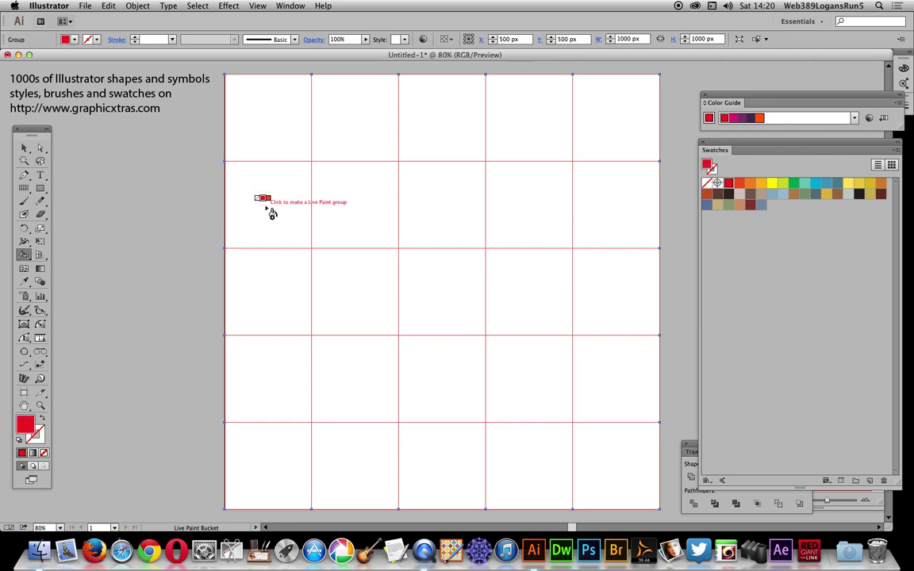
key(Right)
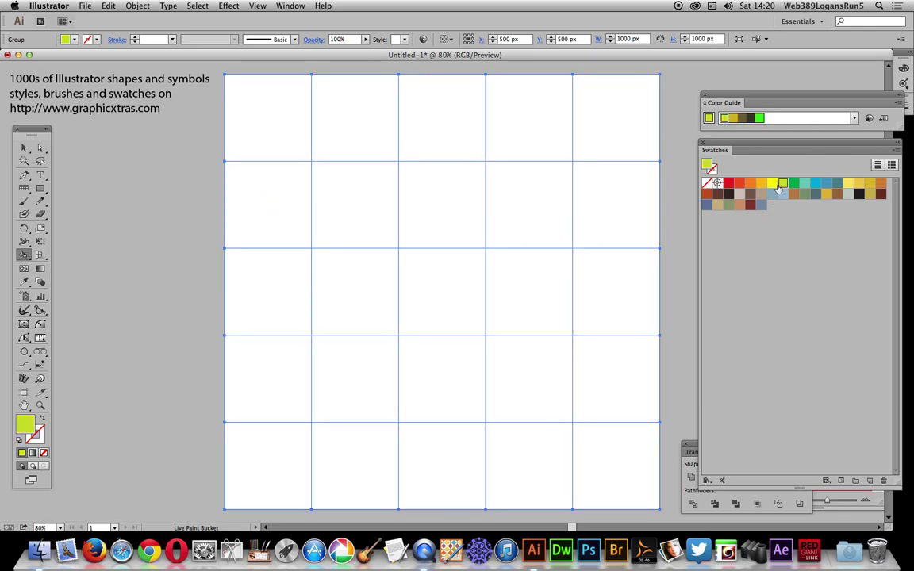
key(Right)
key(Right)
key(Right)
key(Right)
key(Right)
key(Right)
key(Right)
key(Right)
key(Right)
key(Right)
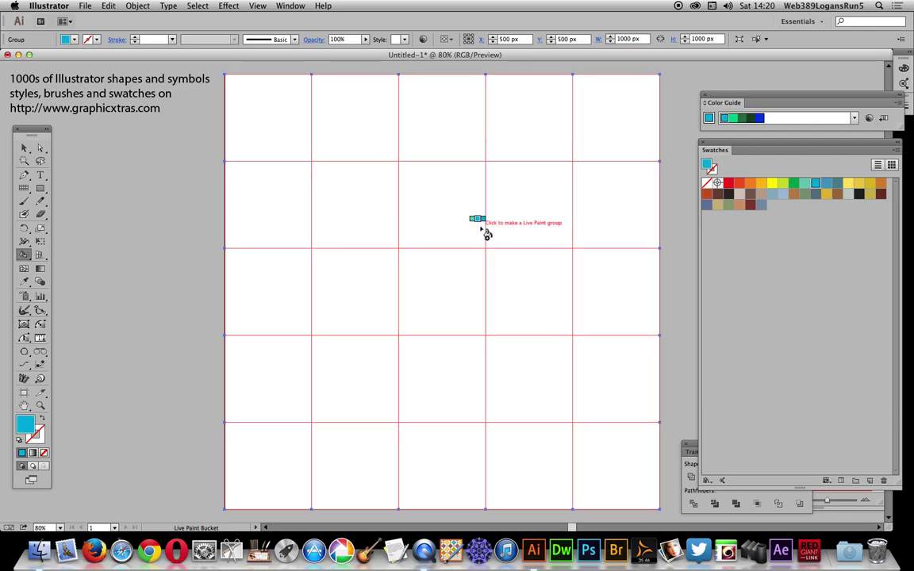
key(Right)
key(Right)
key(Right)
key(Right)
key(Right)
key(Right)
key(Right)
key(Right)
key(Right)
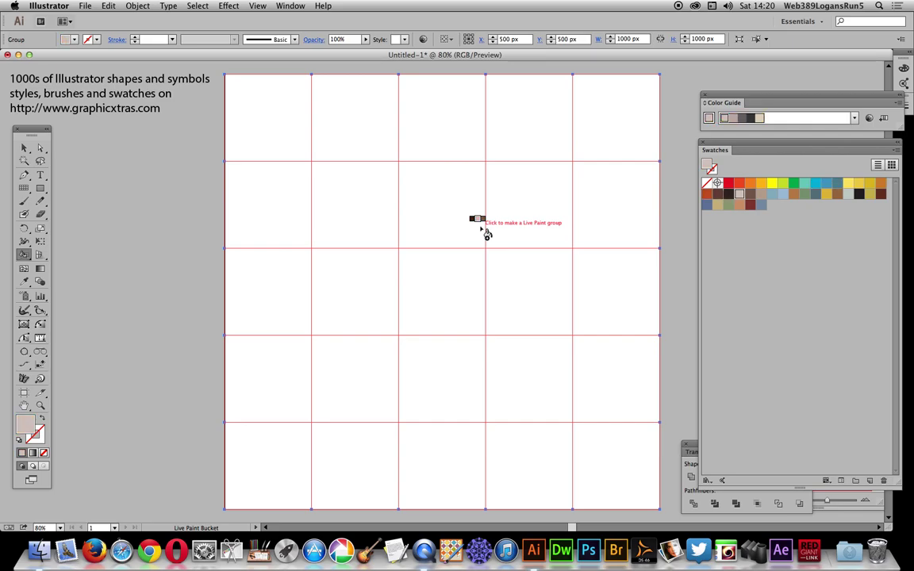
key(Right)
key(Right)
key(Right)
key(Right)
key(Right)
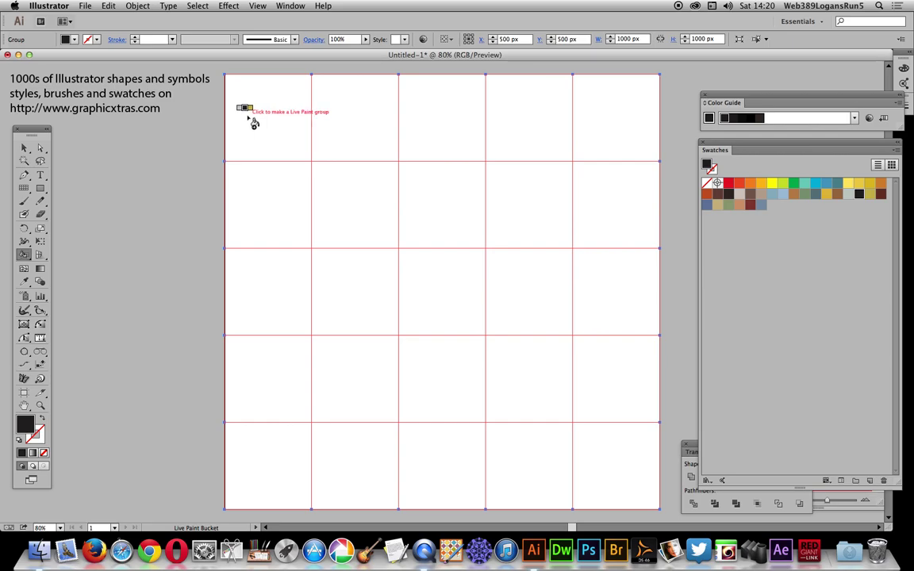
key(Right)
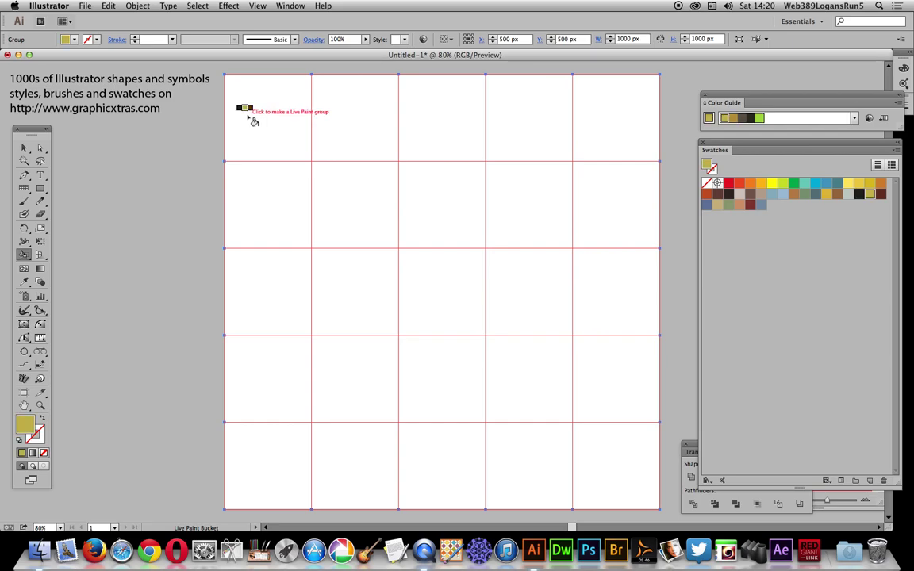
- Paint the top row olive-gold, dark red, blue-grey, tan and sage green
click(253, 121)
key(Right)
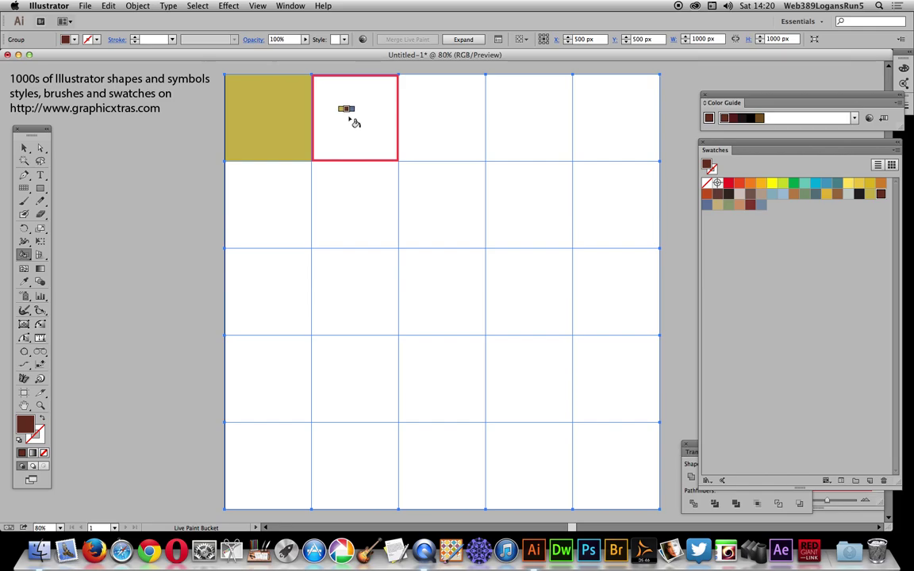
click(350, 119)
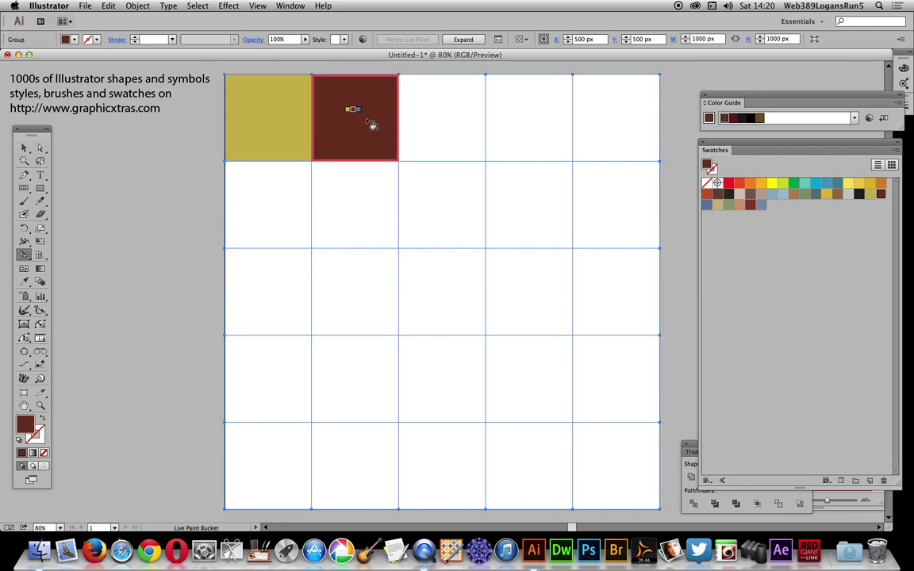
key(Right)
click(460, 129)
key(Right)
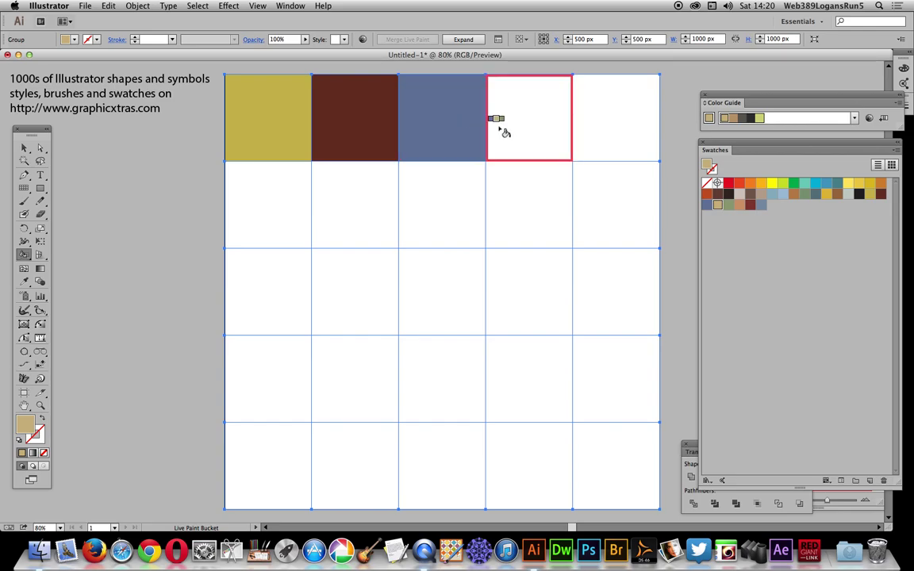
click(500, 133)
key(Right)
click(607, 134)
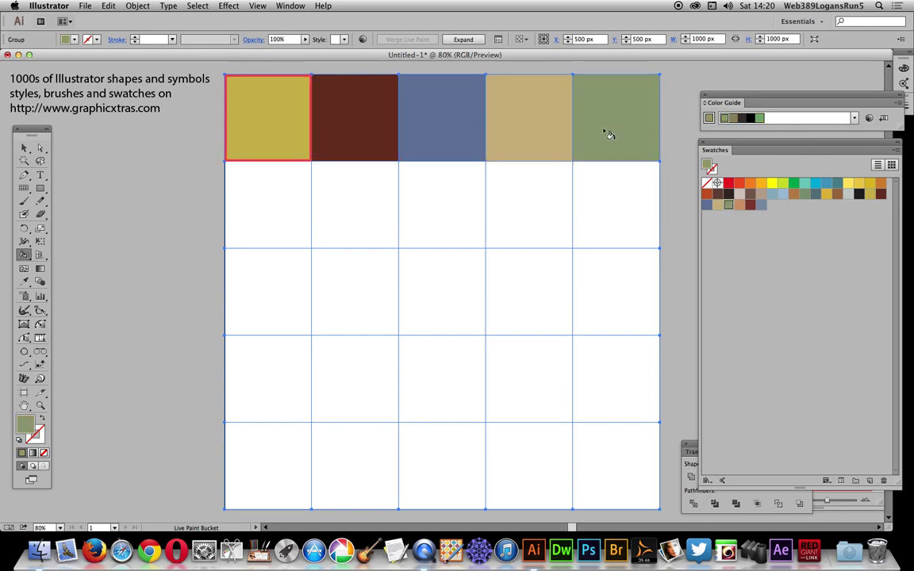
- Paint row two terracotta, dark red, red, yellow-green and dark brown
key(Right)
click(256, 190)
key(Right)
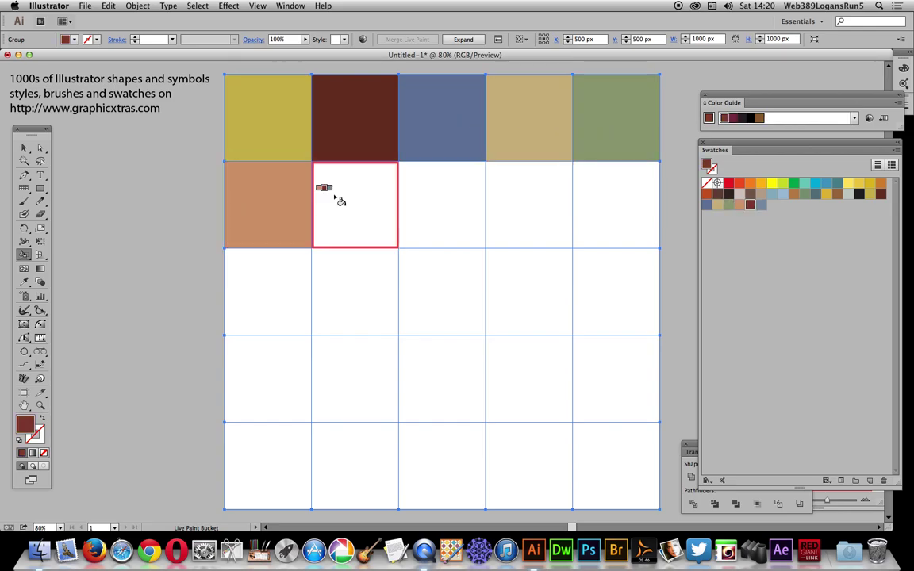
click(342, 197)
key(Right)
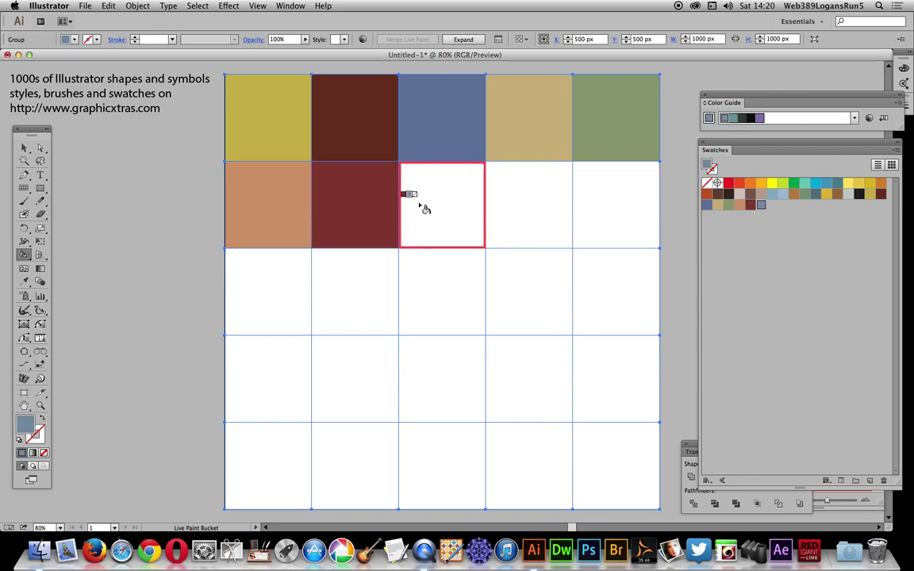
key(Right)
key(Right)
click(427, 209)
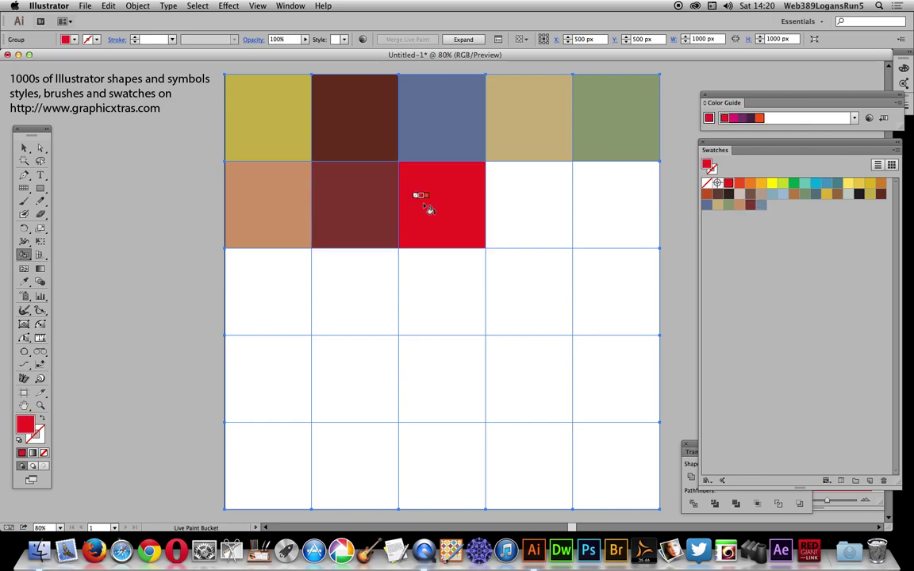
key(Right)
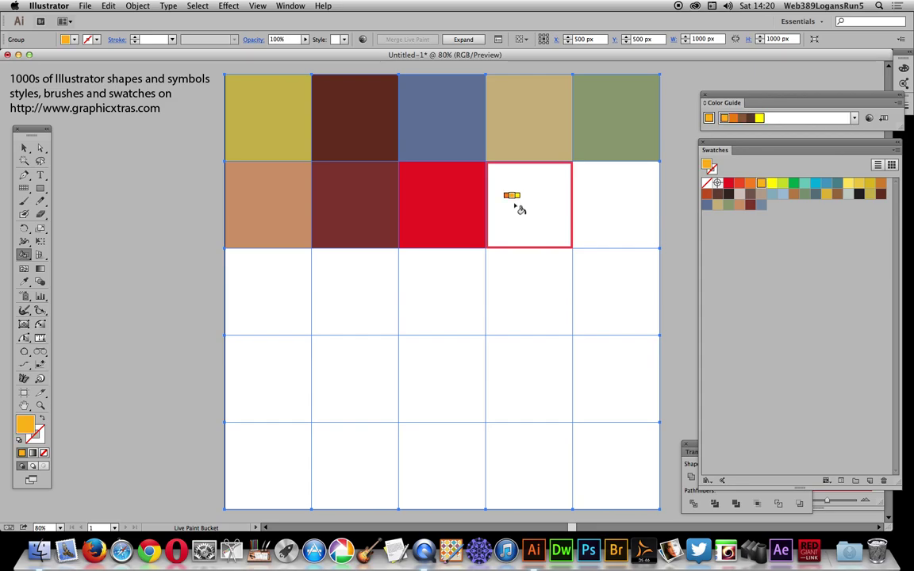
key(Right)
key(Right)
key(Right)
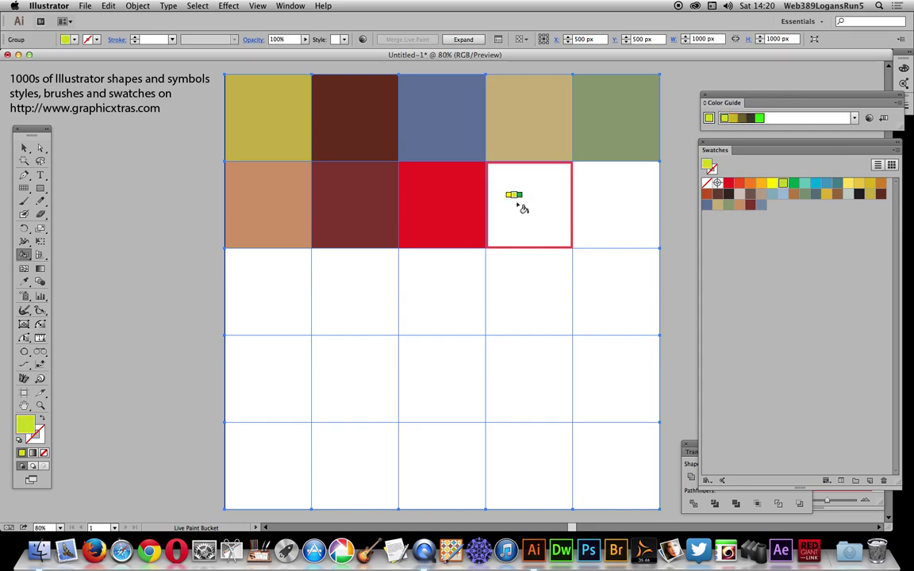
click(520, 205)
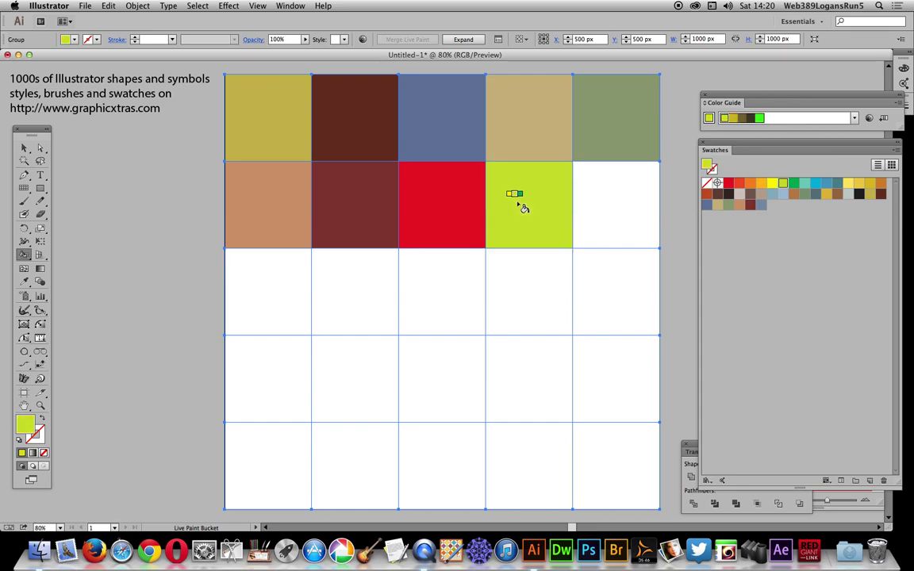
click(718, 194)
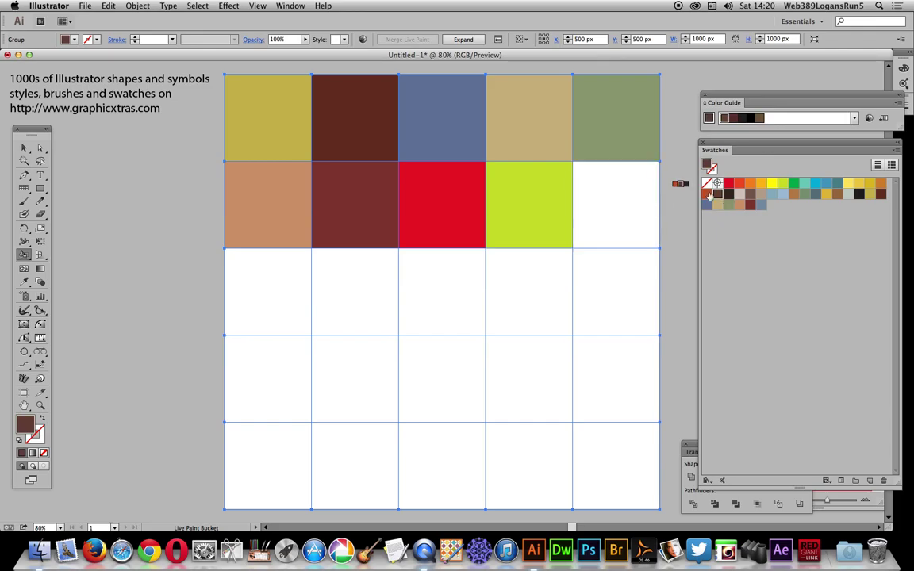
key(Right)
click(597, 203)
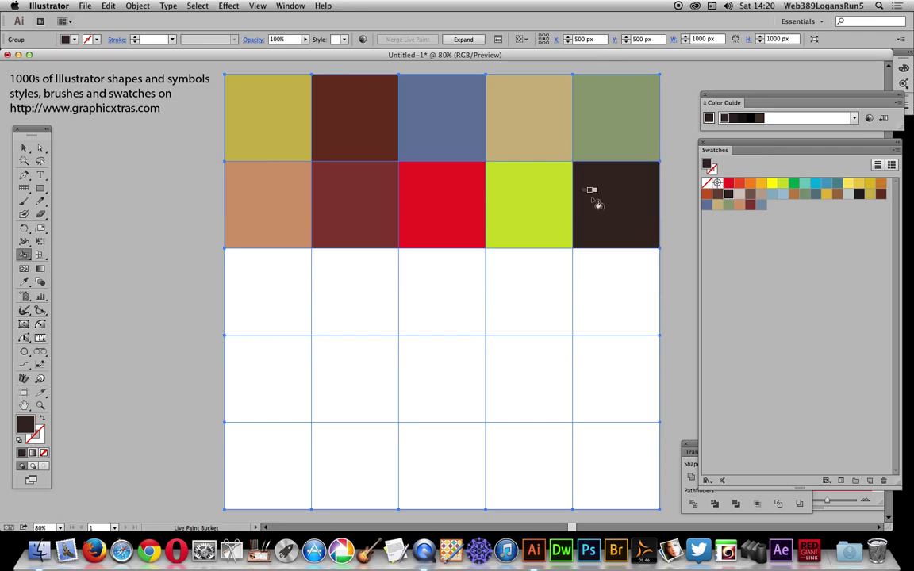
- Paint row three light pink, brown, tan, blue-grey and light blue
key(Right)
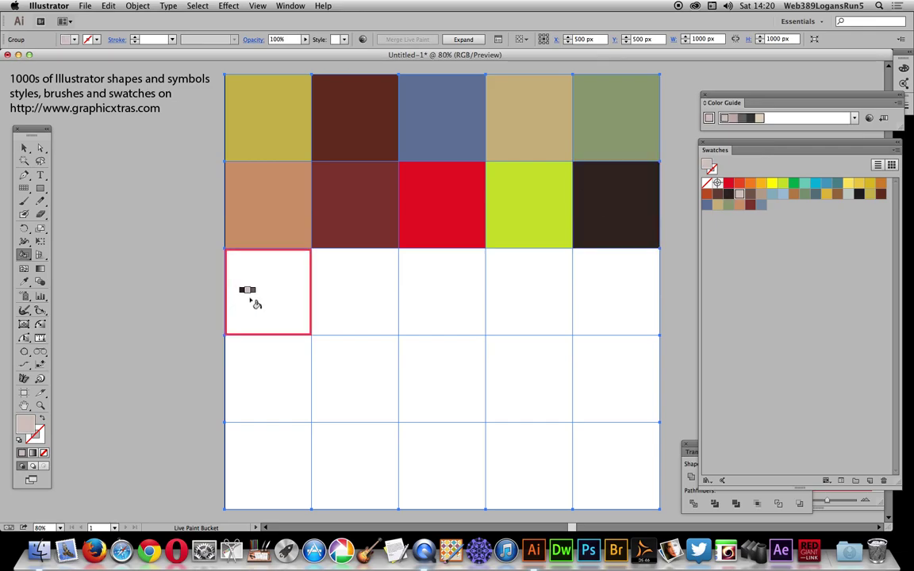
click(254, 304)
key(Right)
click(346, 290)
key(Right)
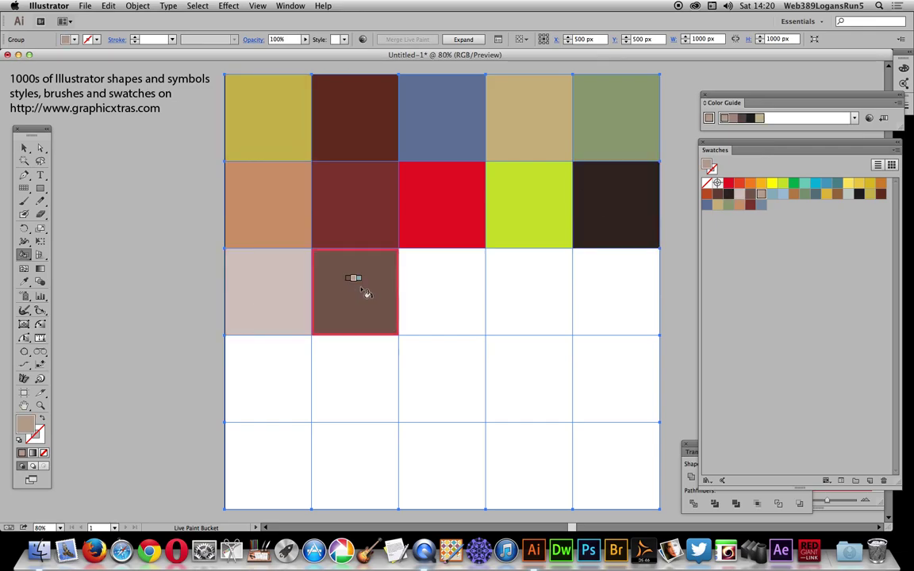
click(422, 299)
key(Right)
click(546, 307)
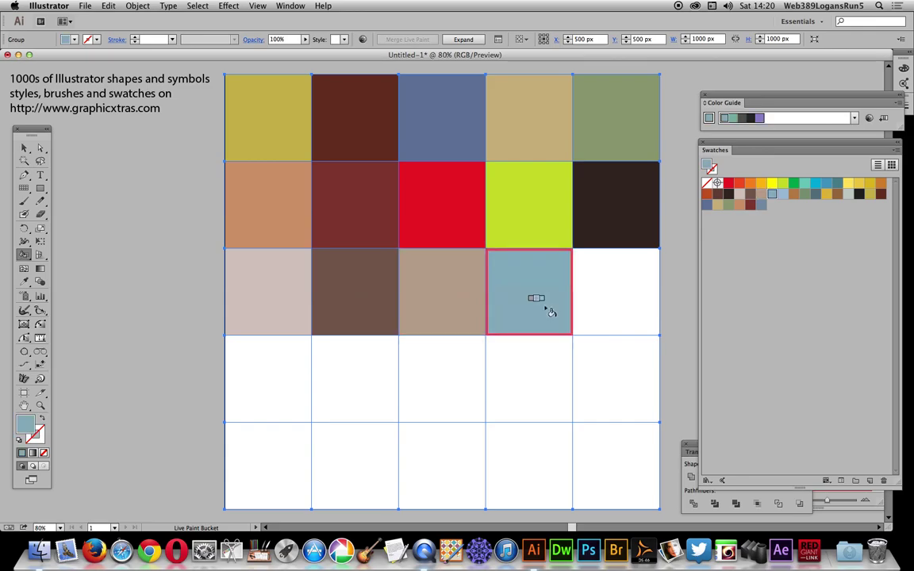
key(Right)
click(615, 302)
- Paint row four brown, green, blue-grey, gold and brown
key(Right)
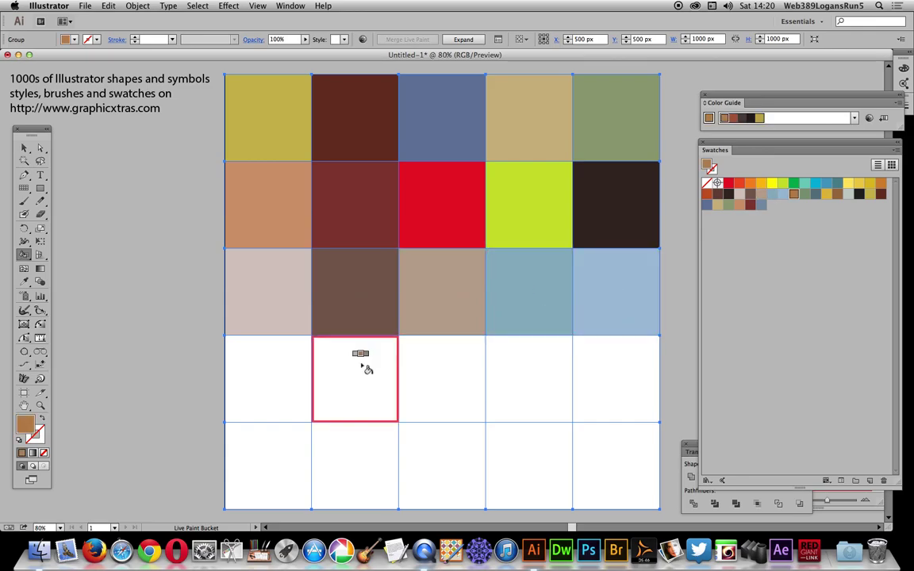
click(255, 368)
key(Right)
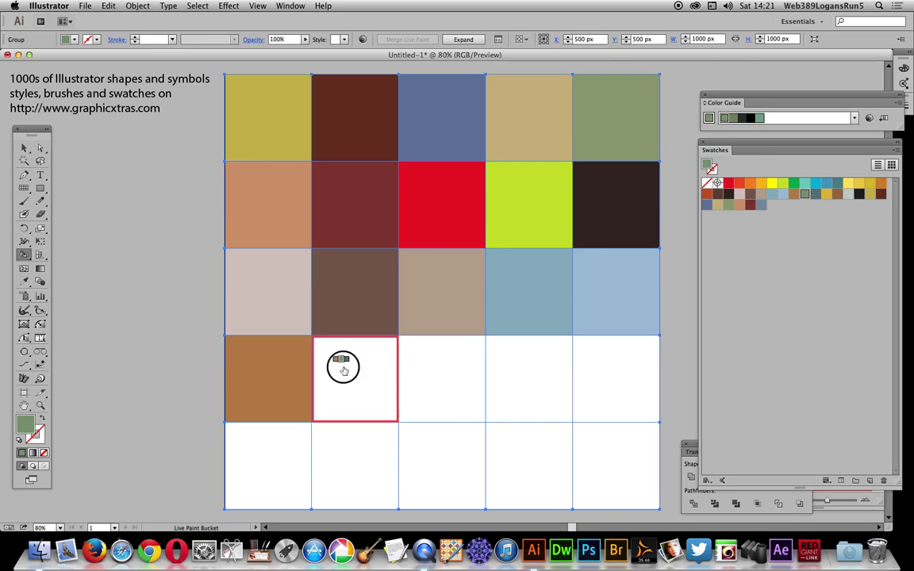
click(345, 368)
key(Right)
click(439, 374)
key(Right)
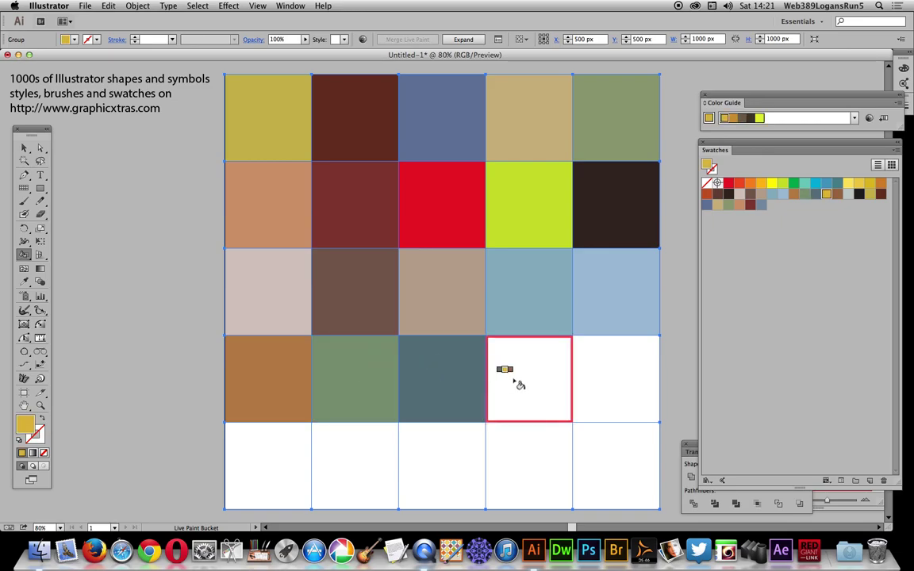
click(530, 381)
key(Right)
click(587, 383)
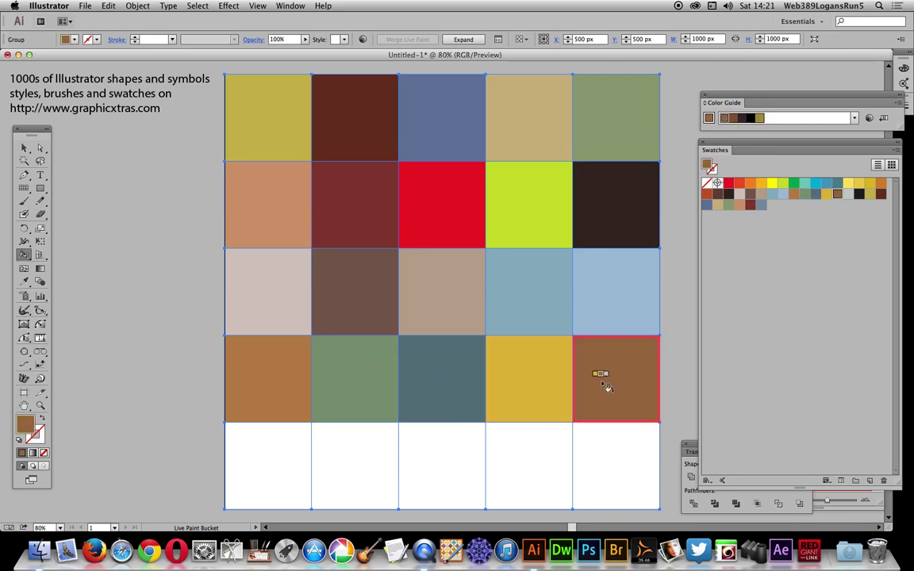
- Paint the bottom row light grey, black, gold, brown and slate blue
key(Right)
click(275, 446)
key(Right)
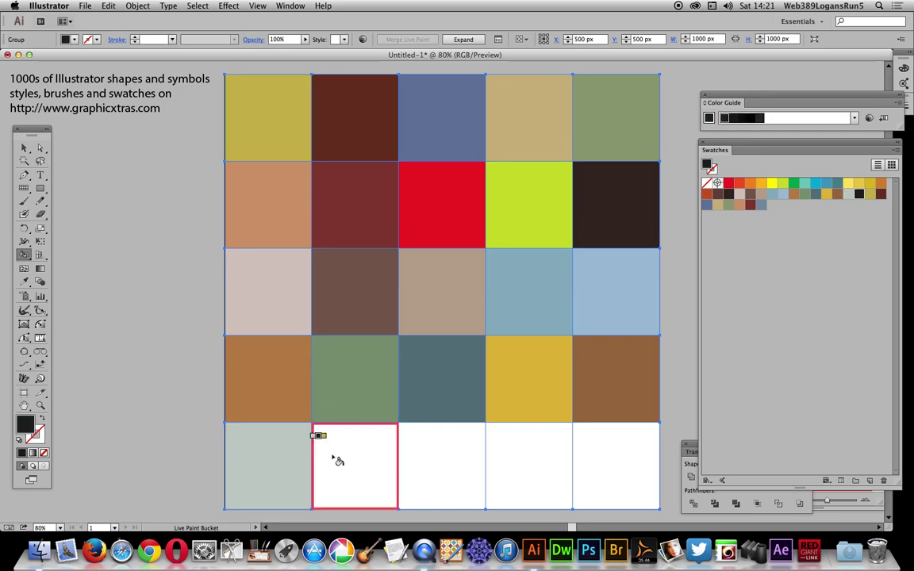
click(326, 461)
key(Right)
click(425, 462)
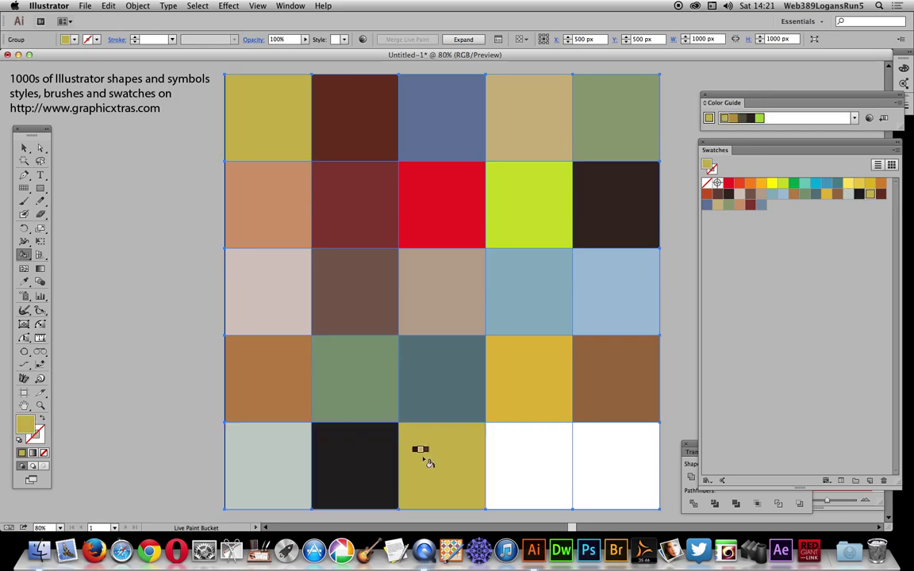
key(Right)
click(514, 469)
key(Right)
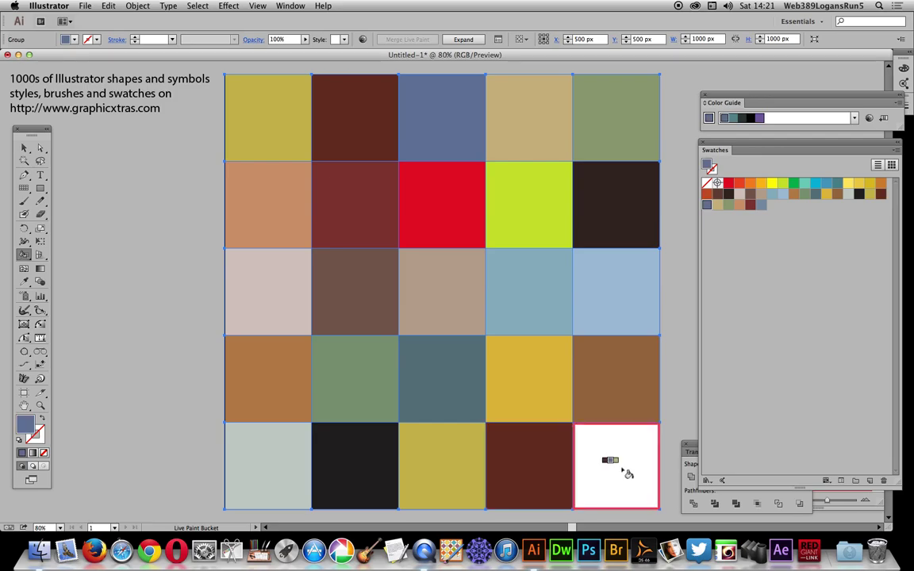
click(623, 473)
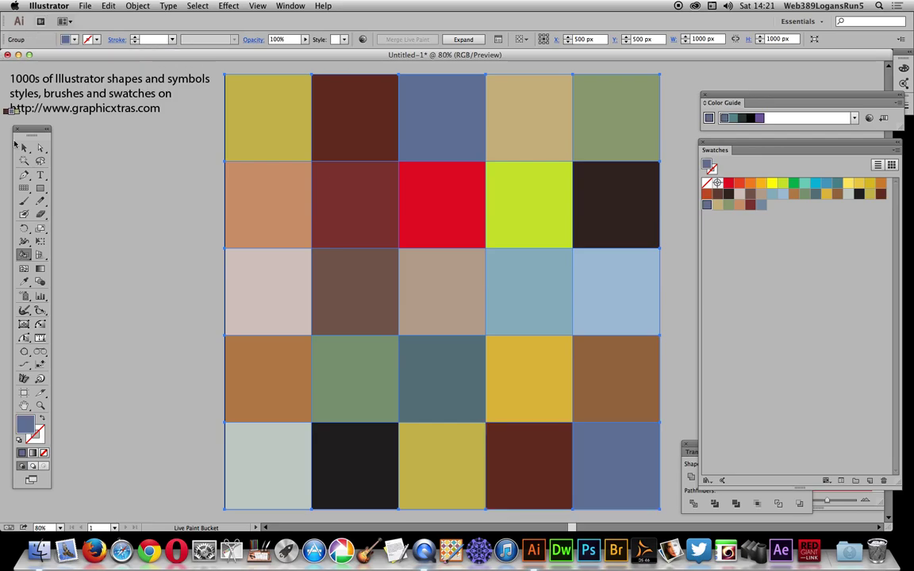
- Switch to the Selection tool so the entire Live Paint group is selected
click(24, 147)
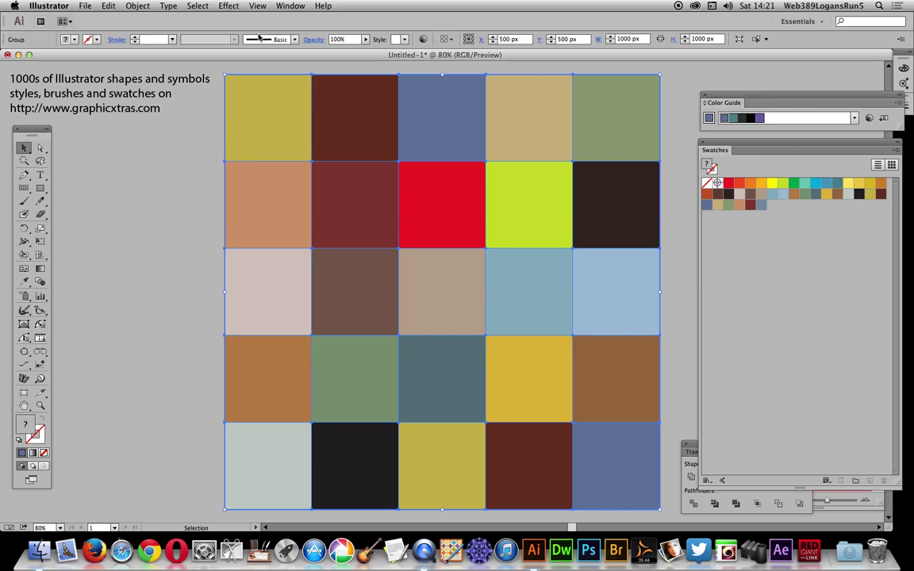
- Move the Color Guide panel and look over the Harmony Rules list without changing it
drag(738, 96, 704, 85)
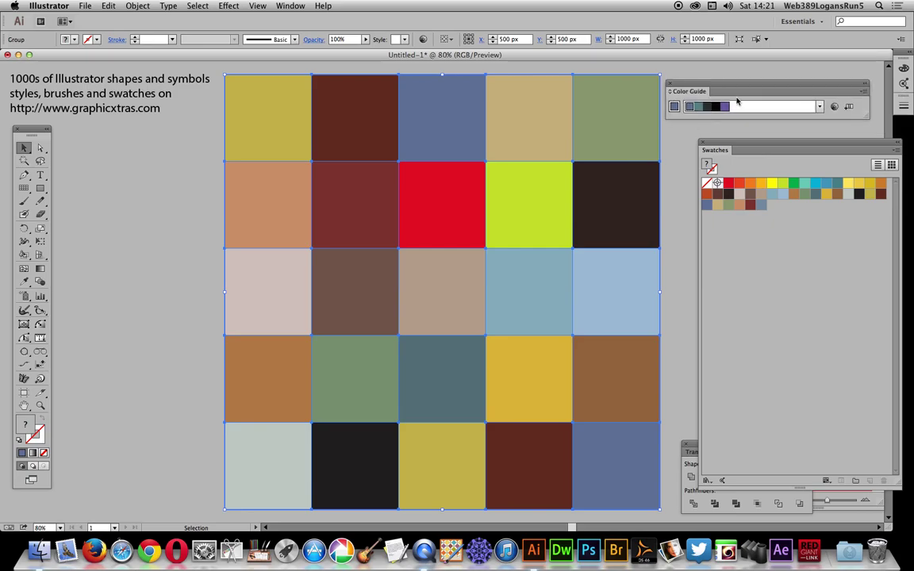
click(820, 106)
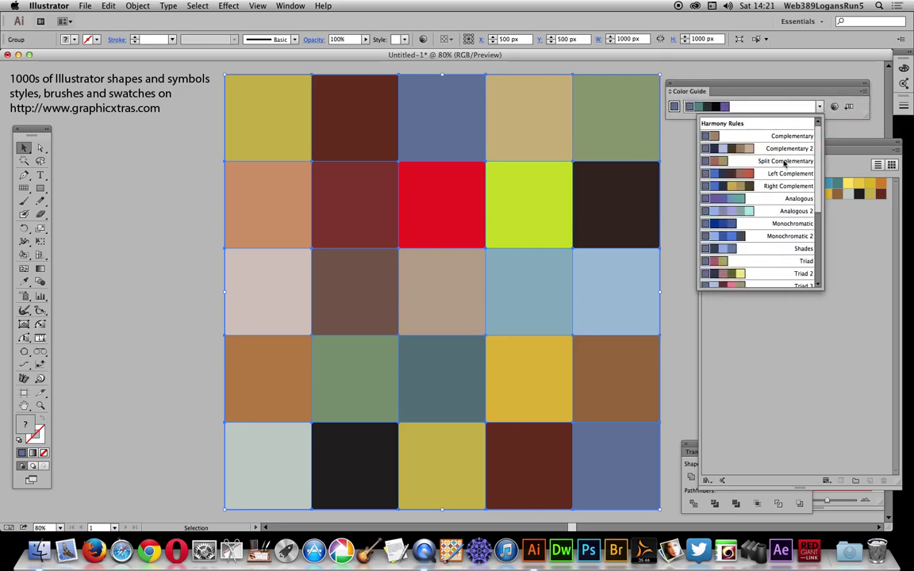
click(836, 120)
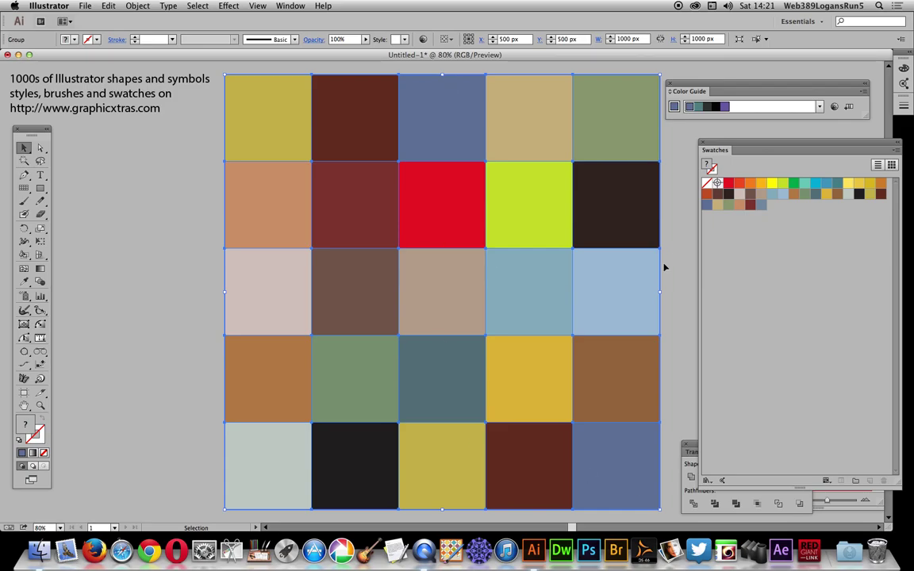
- Open Recolor Artwork for the grid and randomize its colour order several times
click(834, 108)
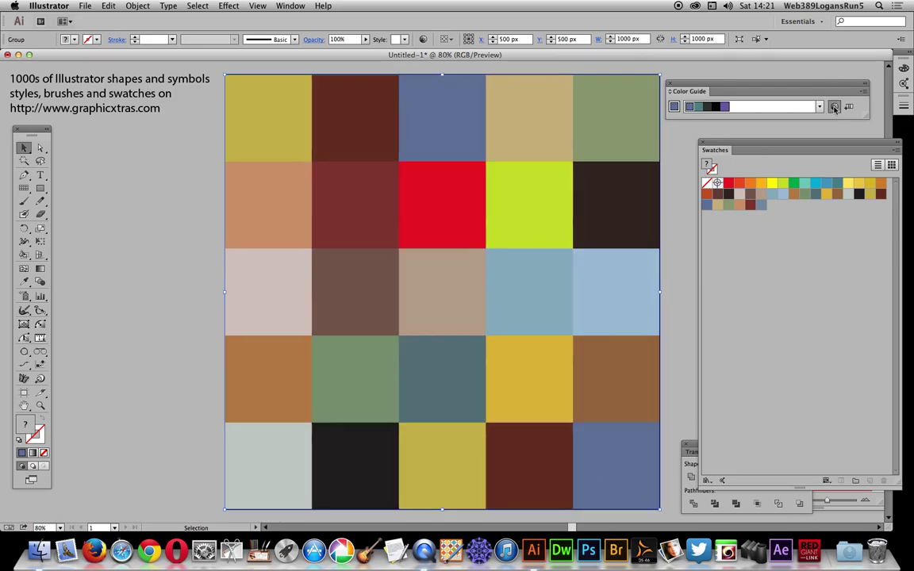
drag(515, 117, 697, 103)
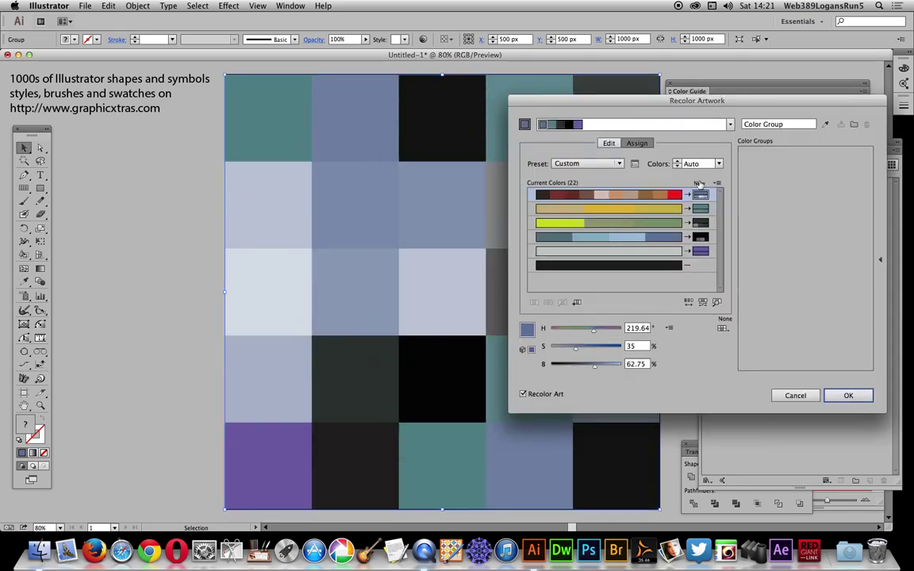
click(689, 301)
click(688, 302)
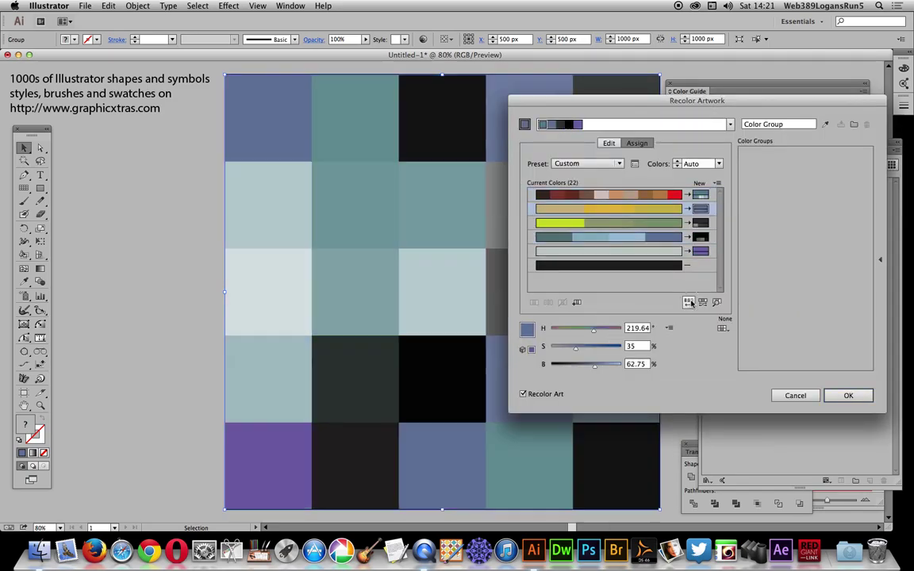
click(689, 301)
click(689, 302)
click(688, 302)
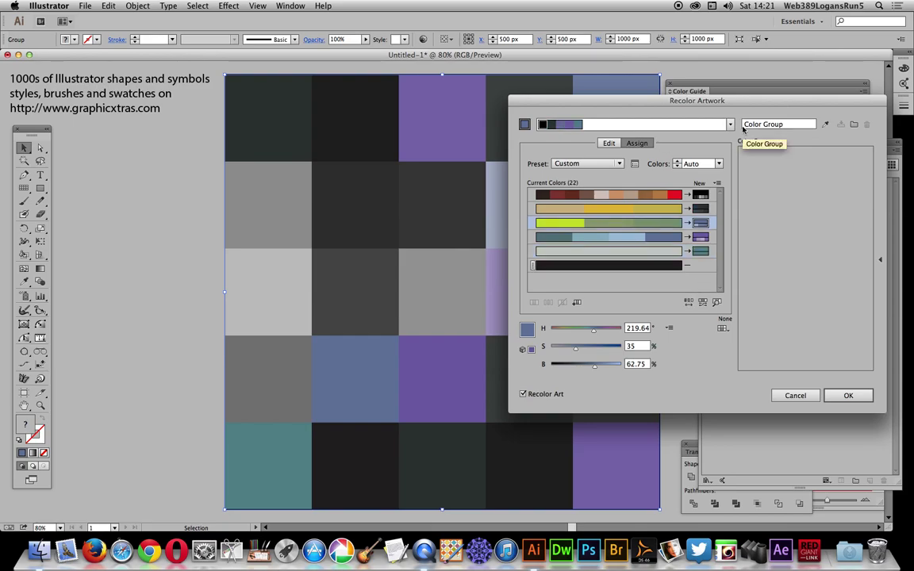
- Pick a different harmony rule, reshuffle the colours again, and accept the recolouring
click(729, 124)
click(653, 298)
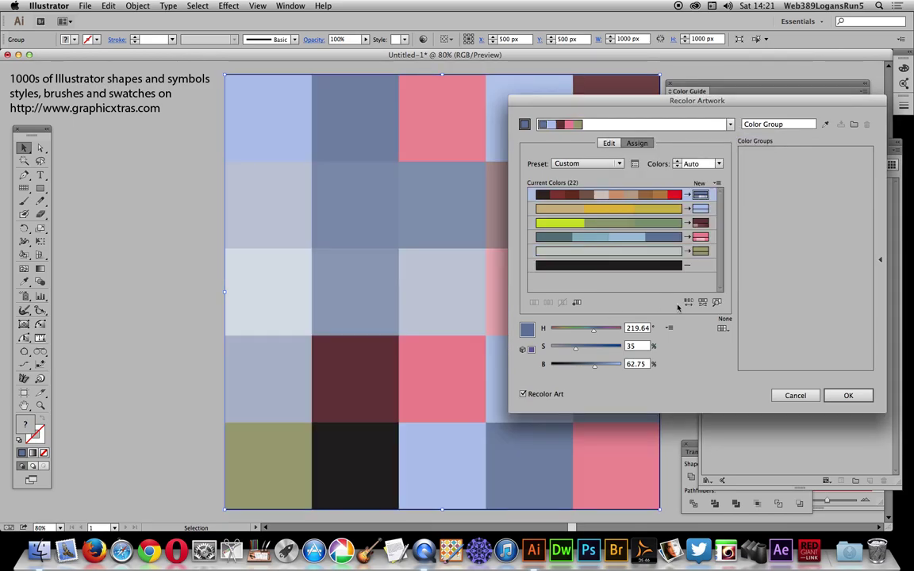
click(689, 301)
click(689, 301)
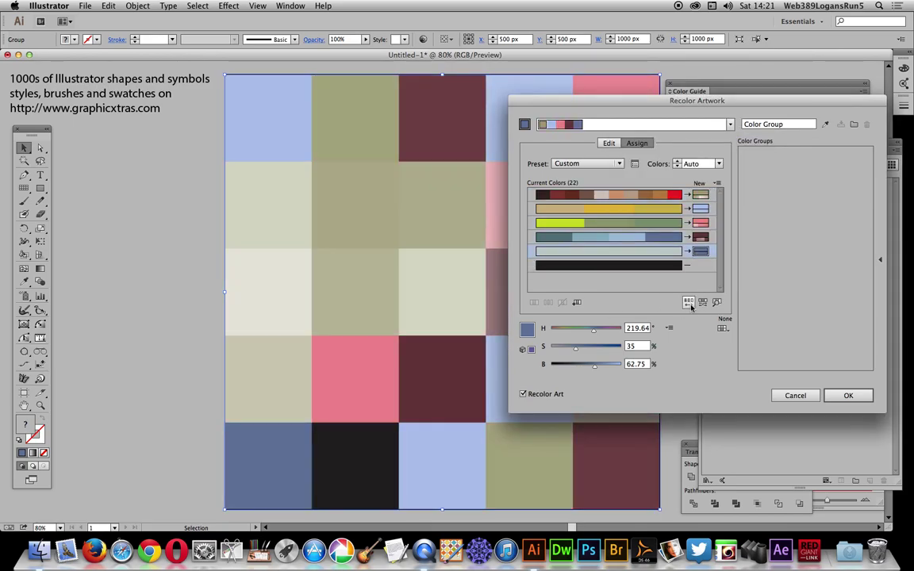
click(689, 301)
click(691, 306)
click(691, 306)
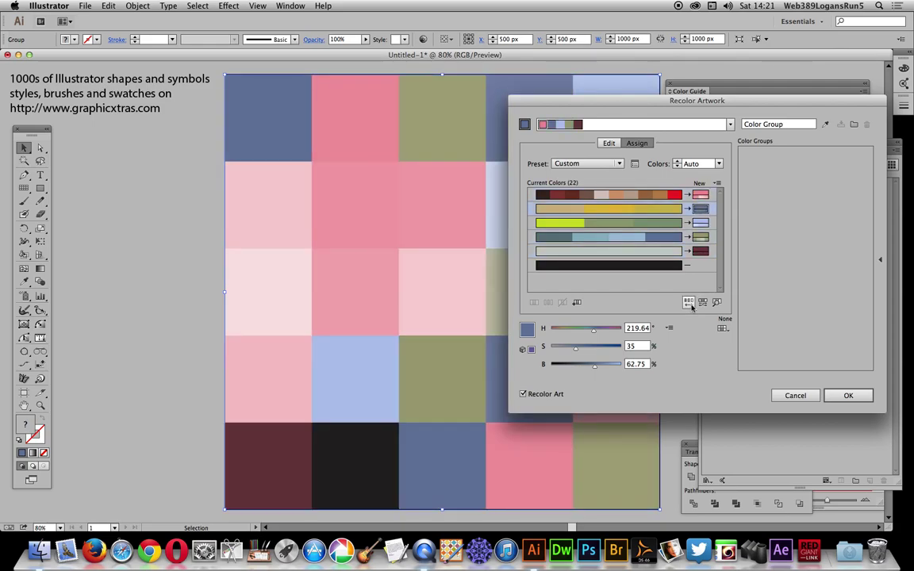
click(852, 393)
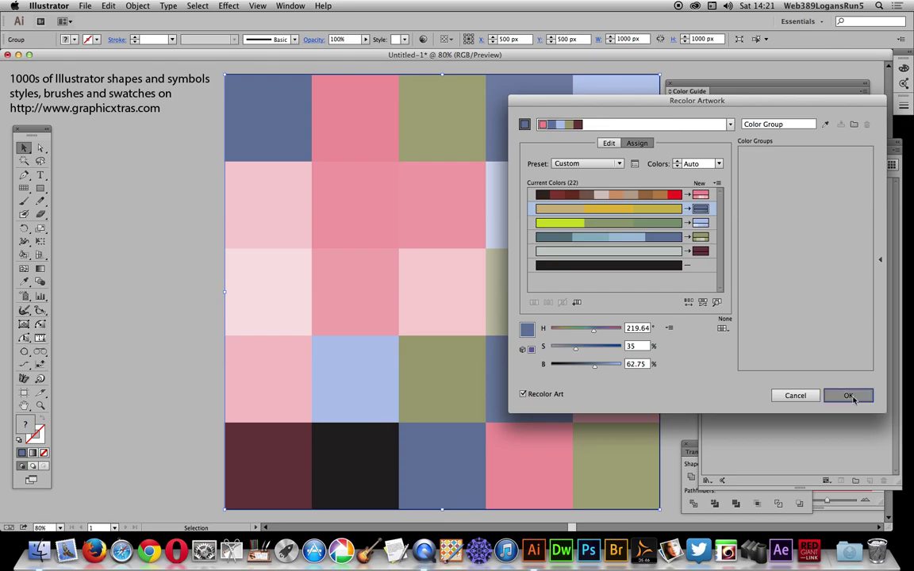
- Save the grid as Untitled-1.svg with the SVG (svg) format via Save As
click(85, 6)
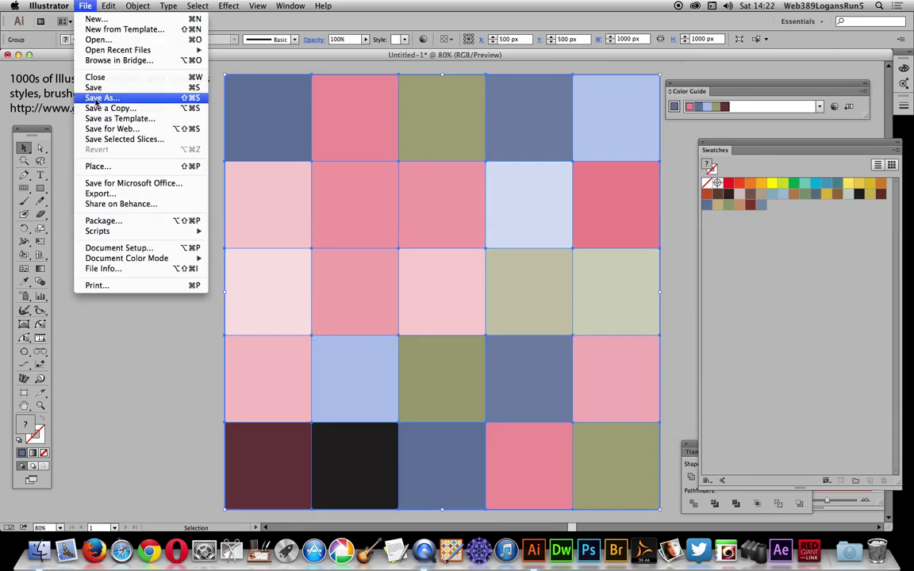
click(95, 99)
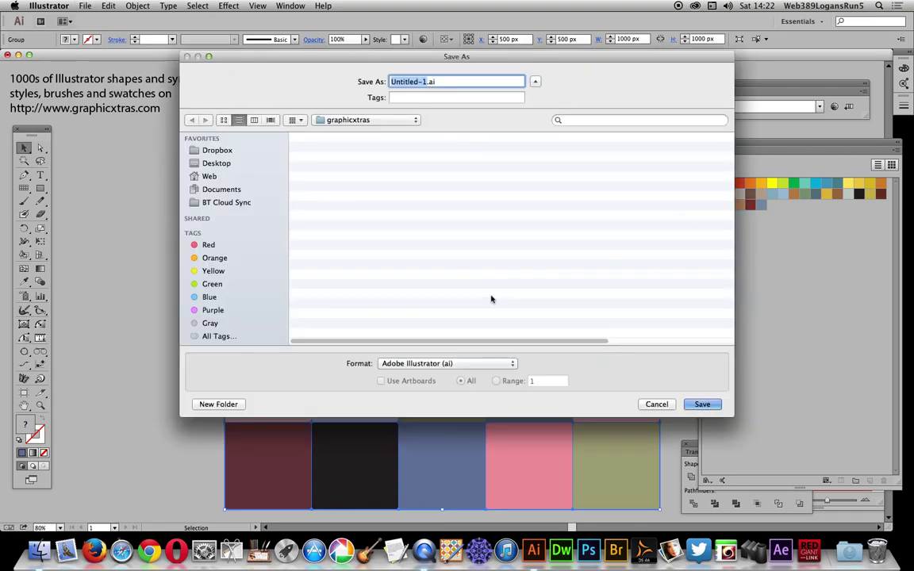
click(413, 364)
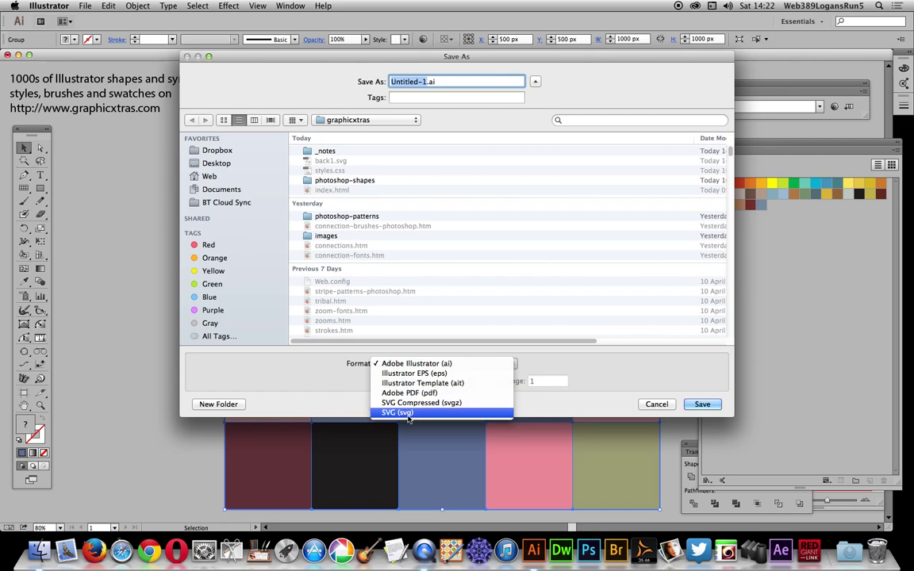
click(408, 415)
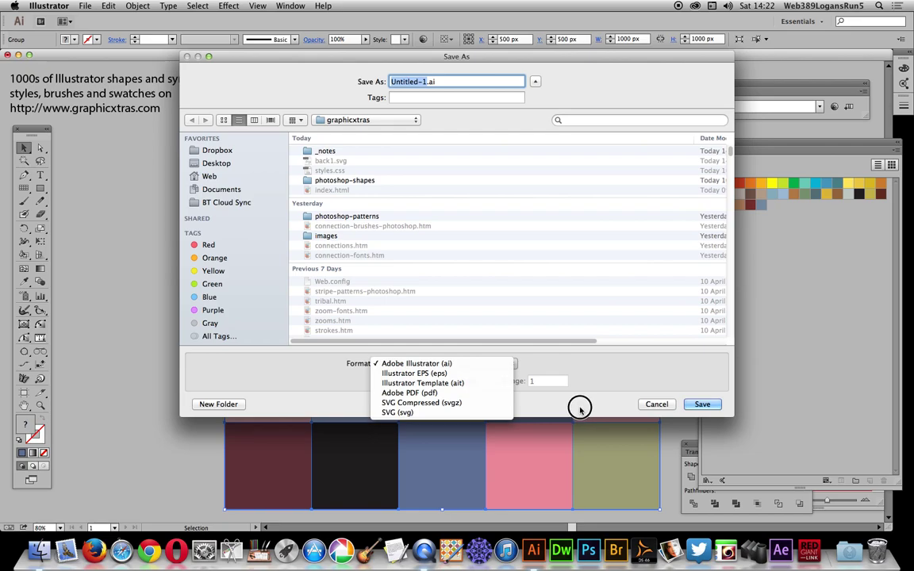
click(458, 413)
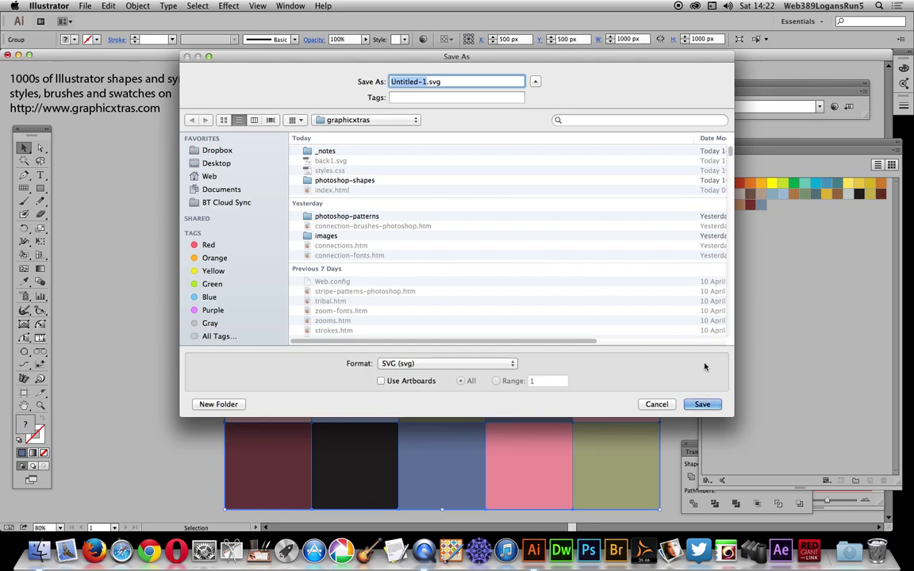
click(656, 404)
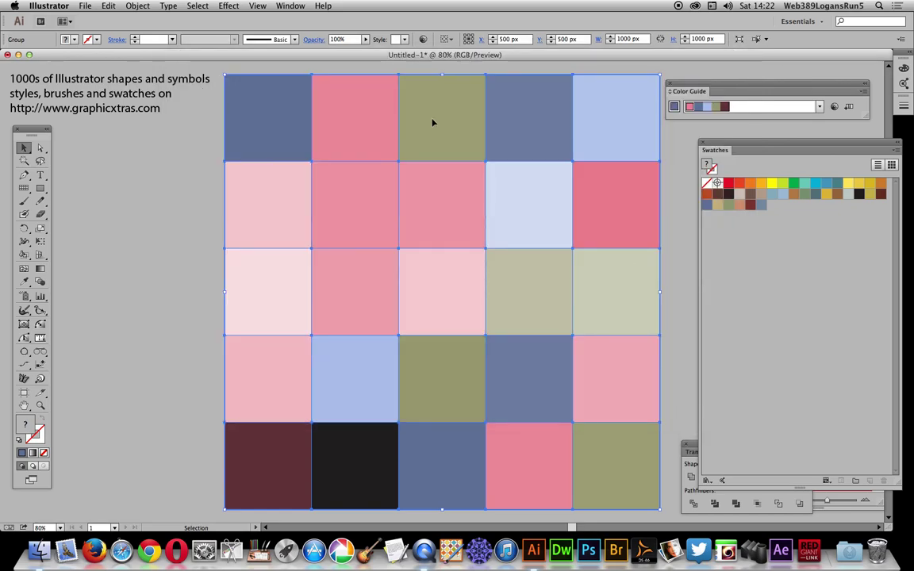